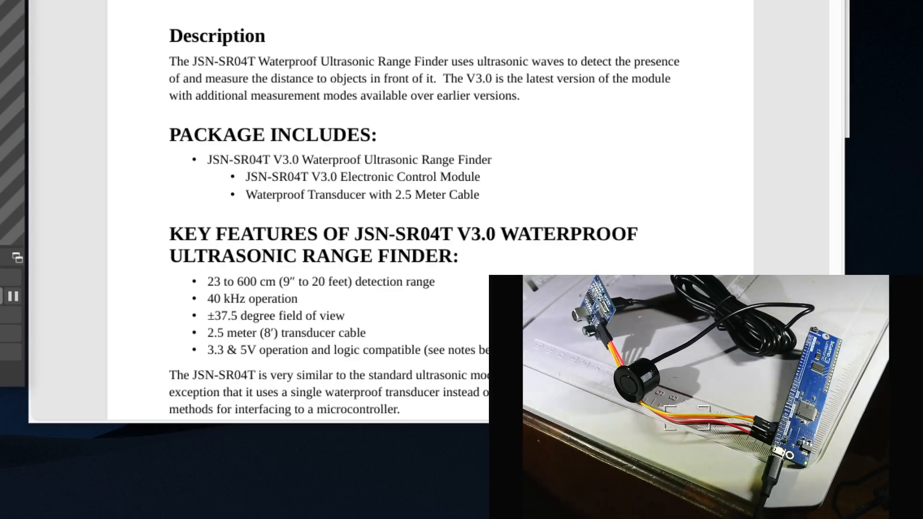
- Highlight the 23 to 600 cm detection range and check that 23 cm is about 0.75 feet
key("alt+Tab")
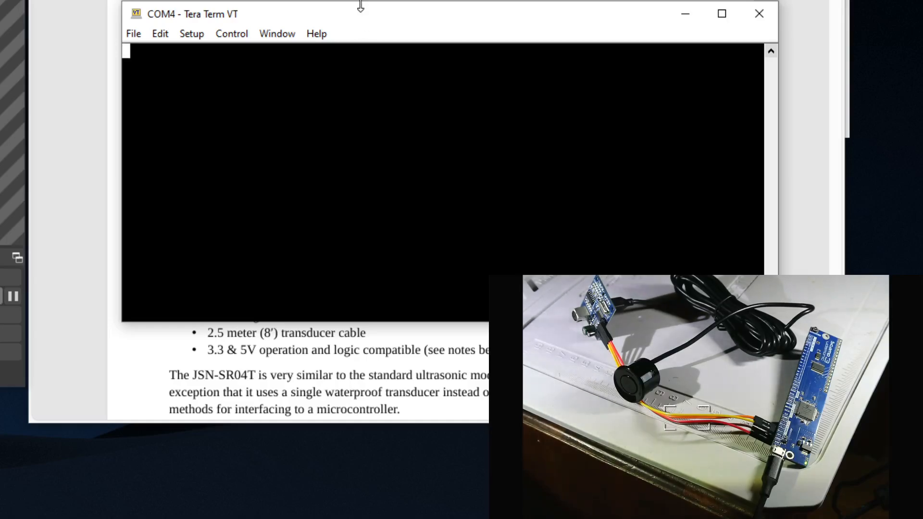
key("alt+Tab")
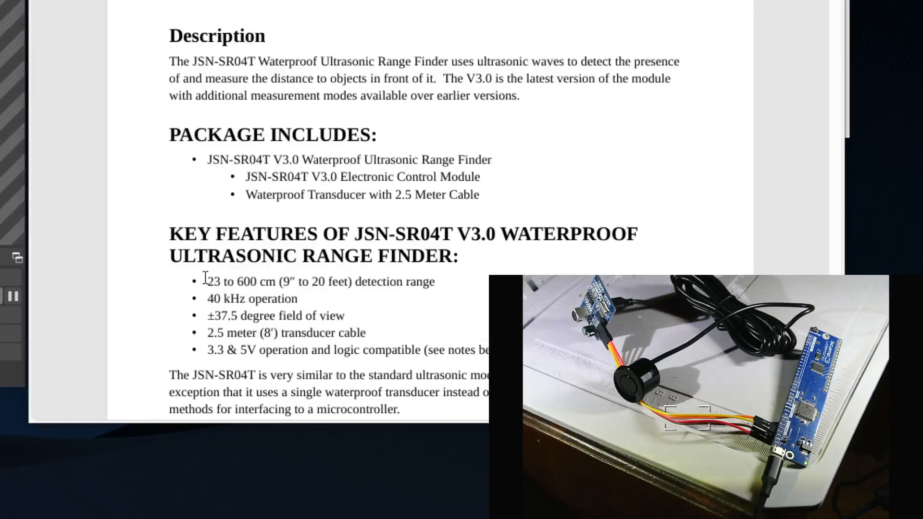
left_click_drag(205, 282, 296, 281)
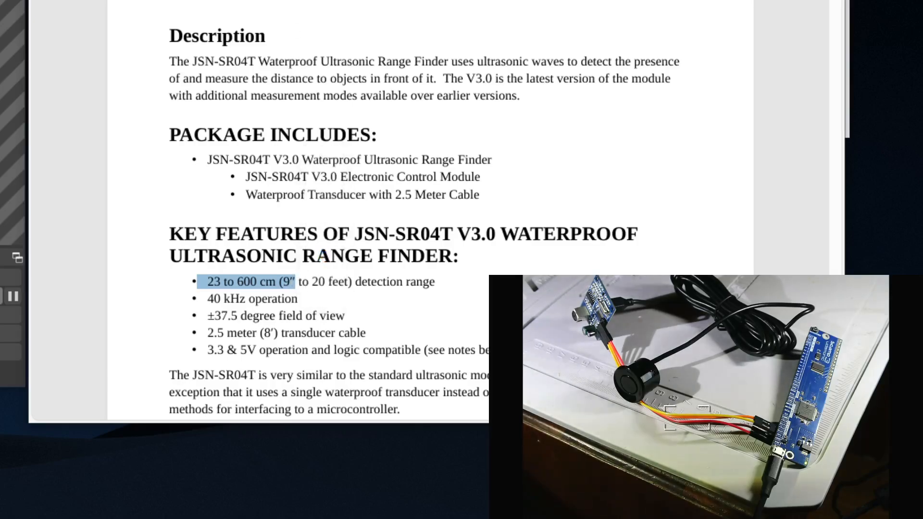
key("alt+Tab")
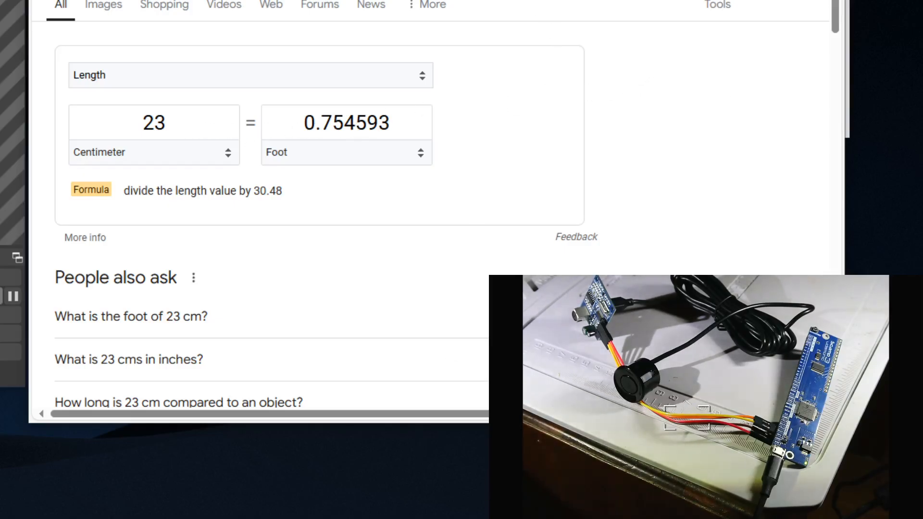
key("alt+Tab")
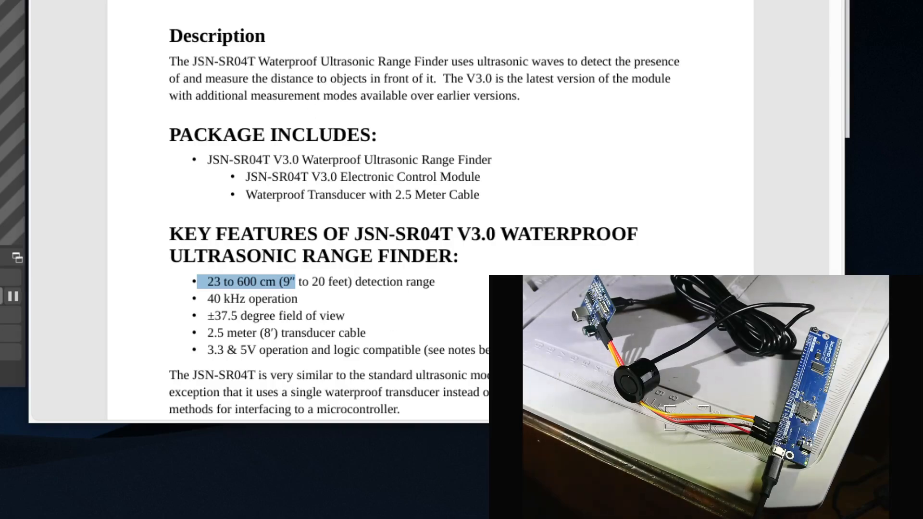
- Run pingft at the Forth prompt so the sensor streams distance readings in feet
key("alt+Tab")
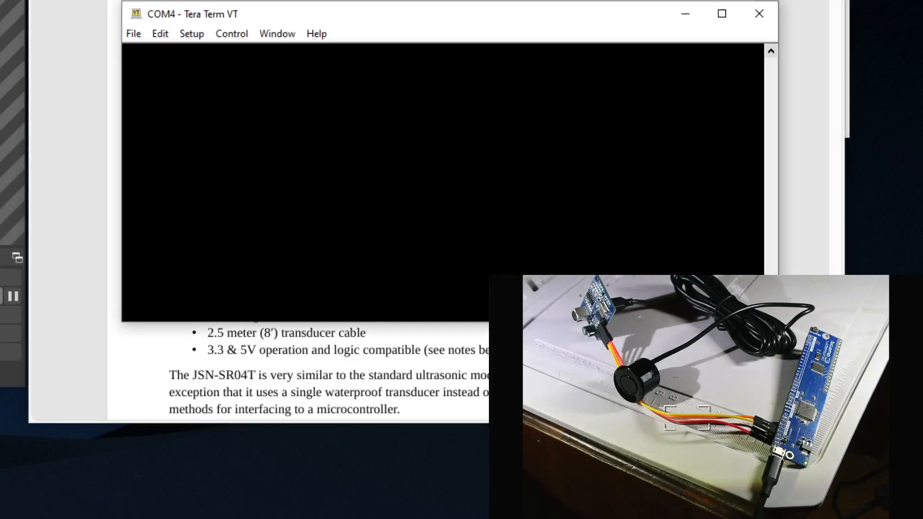
type("pingft")
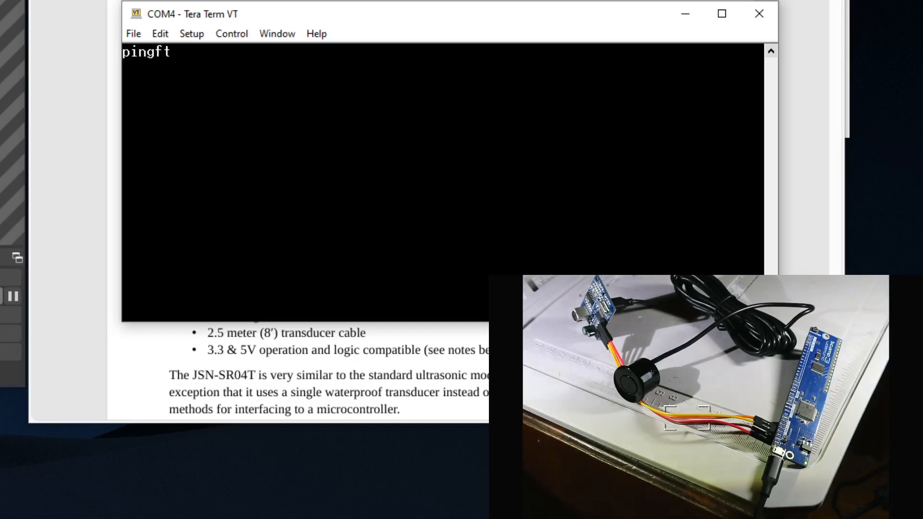
key("Return")
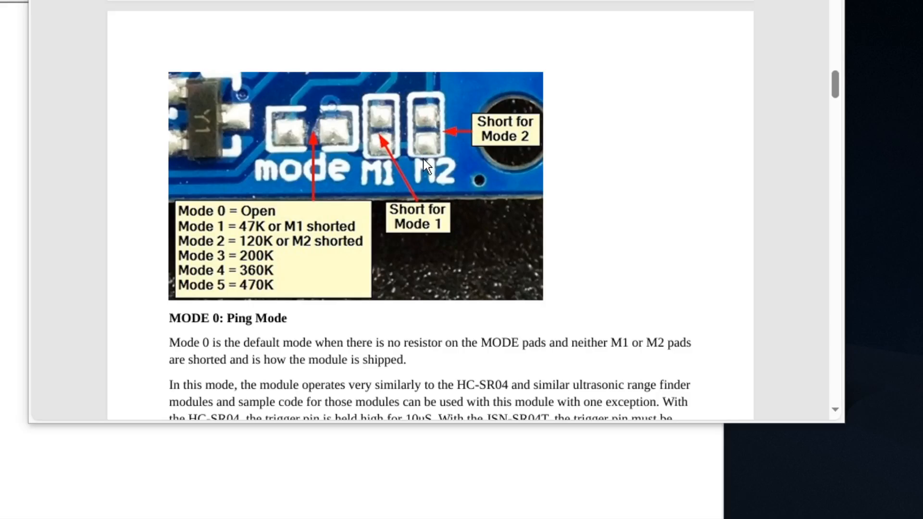
scroll(423, 159, "down", 4)
scroll(423, 159, "down", 3)
scroll(423, 159, "down", 3)
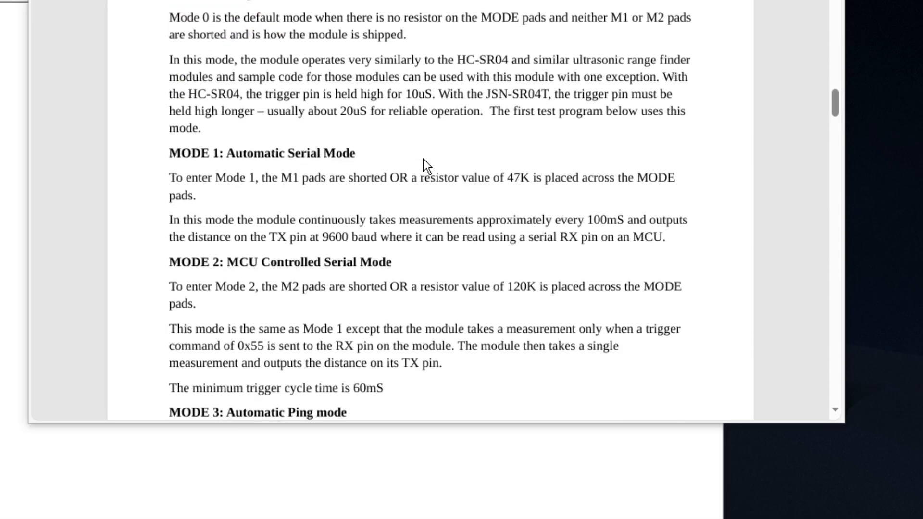
scroll(423, 160, "down", 3)
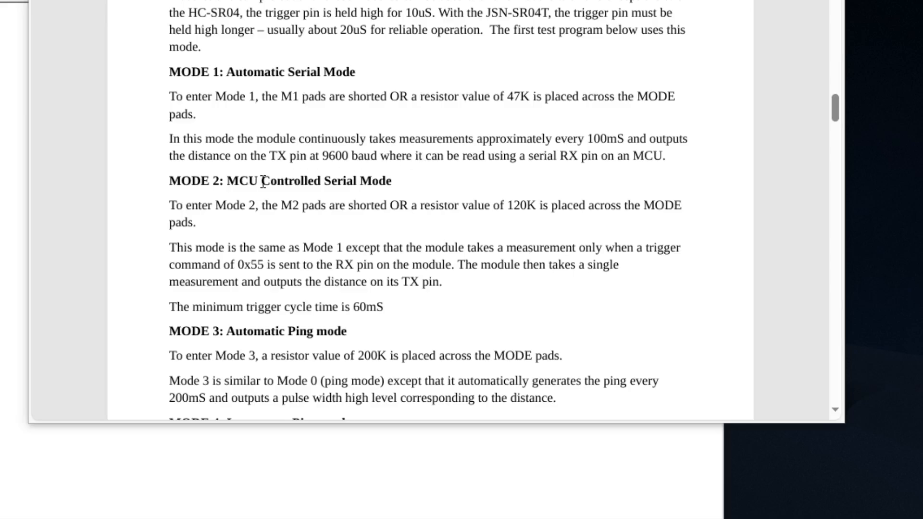
- Highlight the MCU Controlled Serial Mode heading and its 0x55 trigger command in the datasheet
left_click_drag(261, 180, 400, 178)
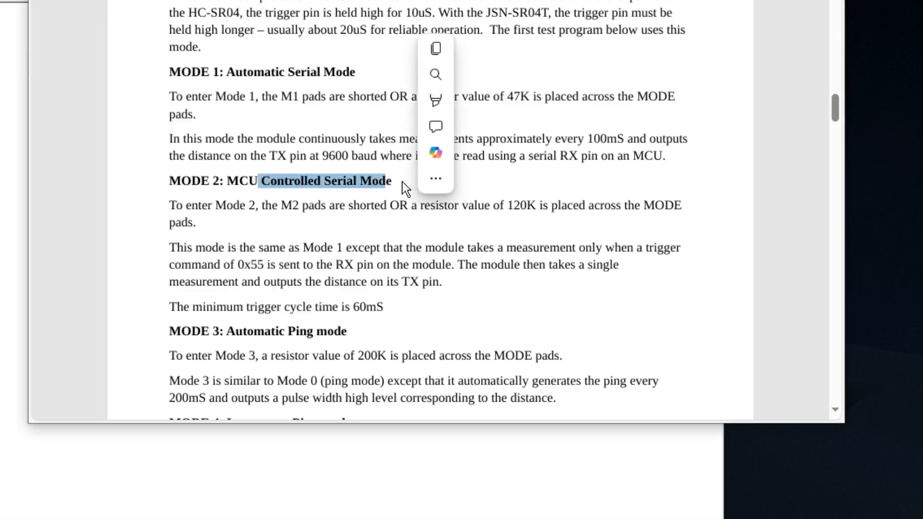
left_click(402, 182)
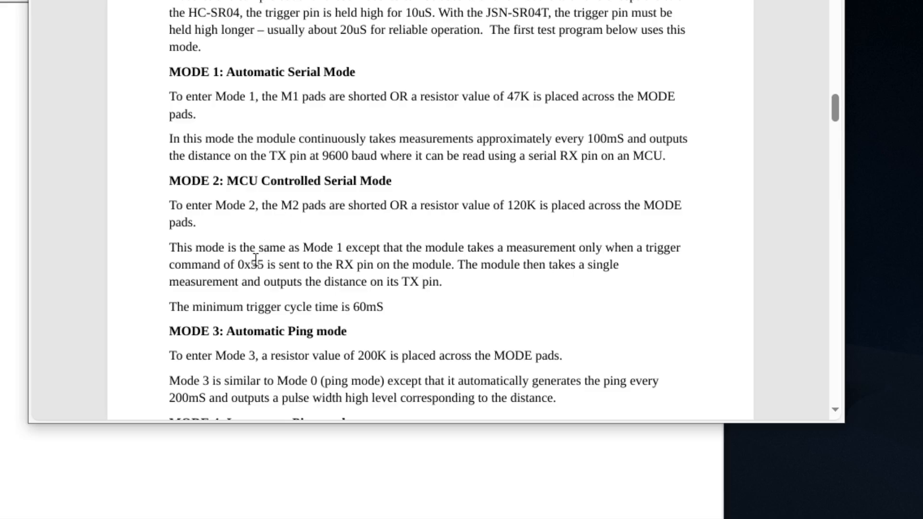
double_click(240, 265)
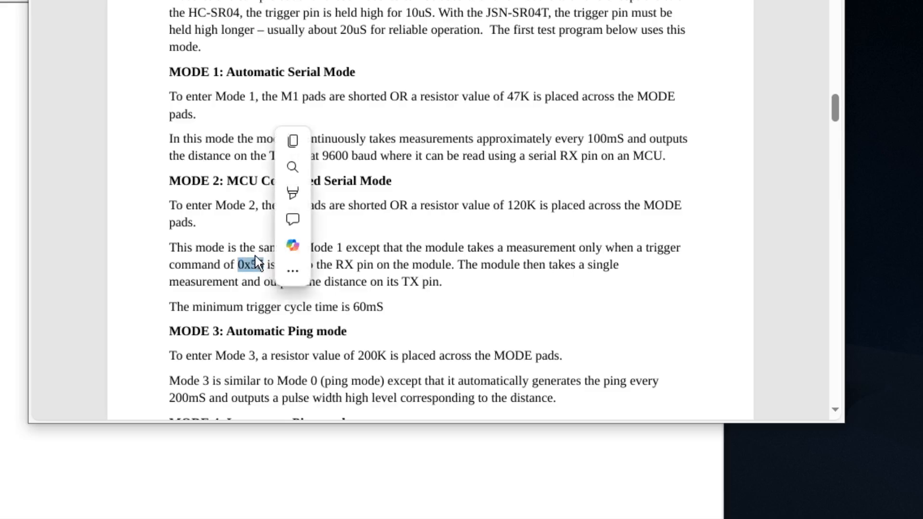
left_click(255, 251)
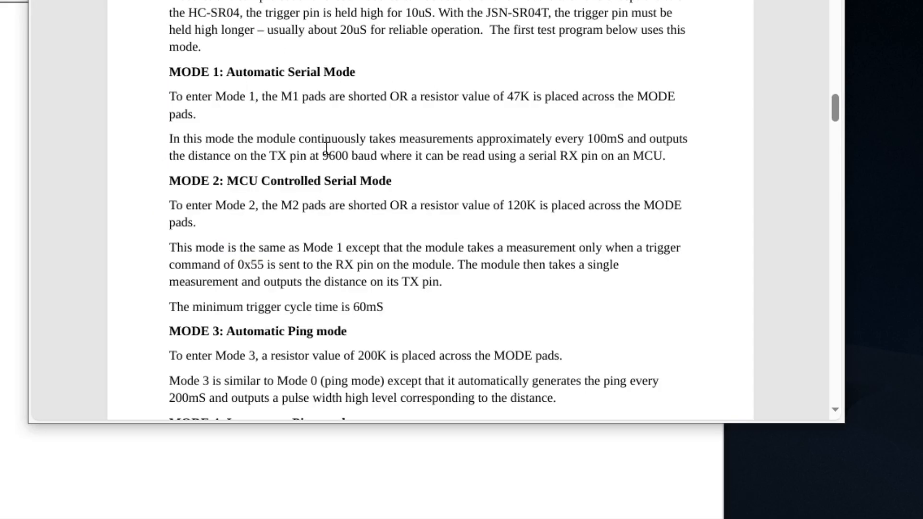
scroll(327, 137, "up", 8)
scroll(327, 138, "up", 8)
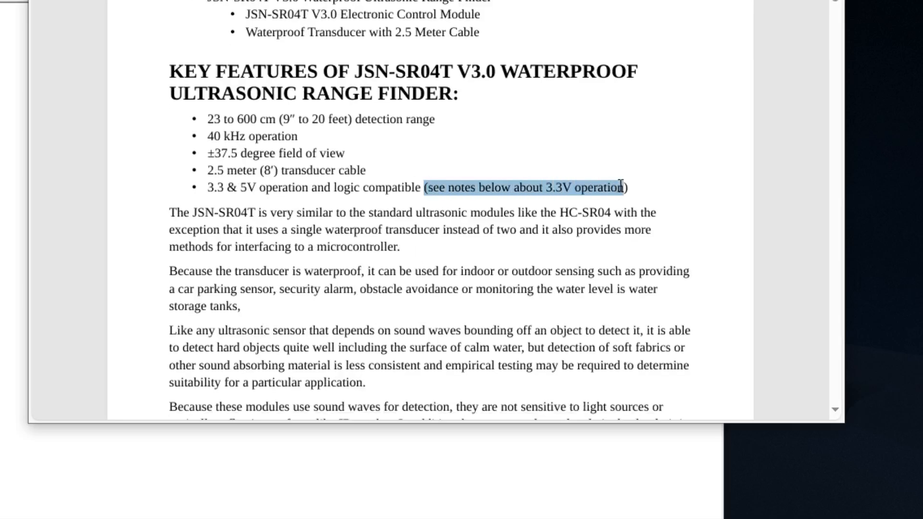
- Clear the highlight on the datasheet's 3.3V operation note
left_click(465, 193)
scroll(465, 193, "down", 3)
scroll(466, 193, "down", 3)
scroll(465, 194, "down", 3)
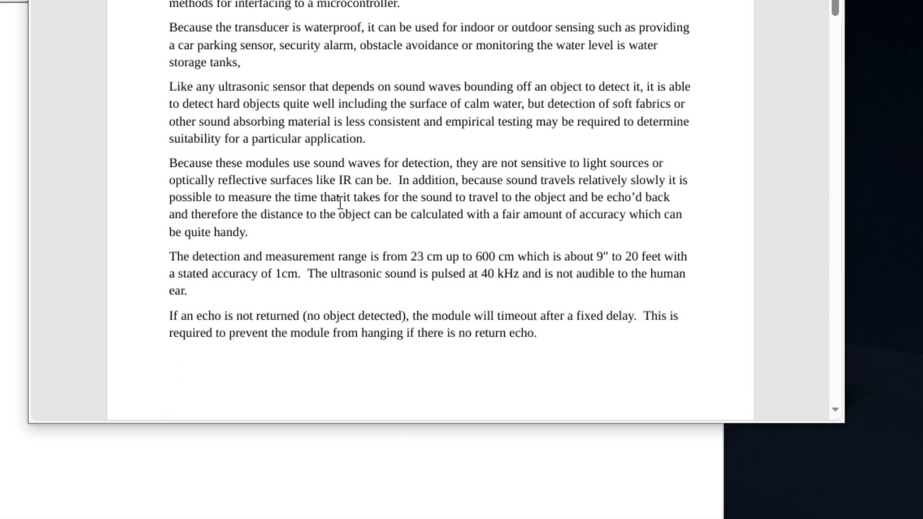
scroll(340, 202, "down", 3)
scroll(339, 202, "down", 3)
scroll(339, 202, "up", 1)
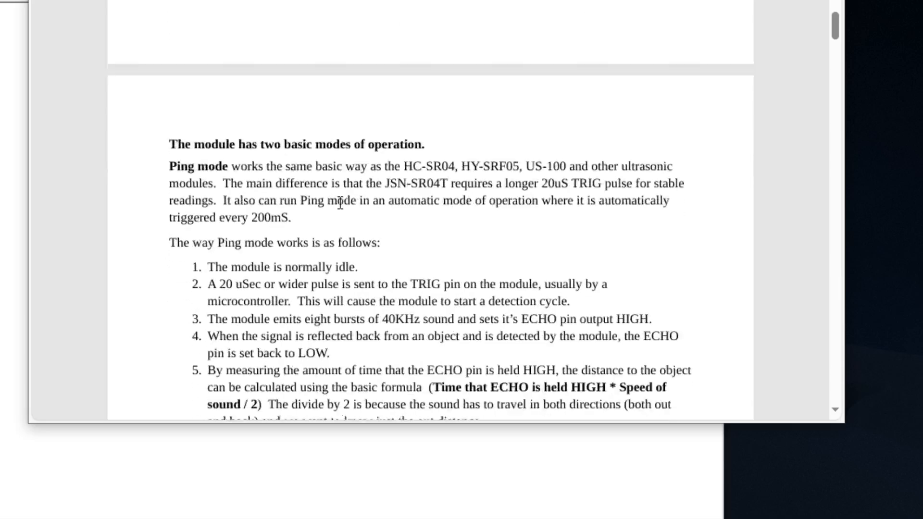
scroll(339, 202, "down", 2)
scroll(340, 204, "down", 1)
scroll(340, 204, "down", 4)
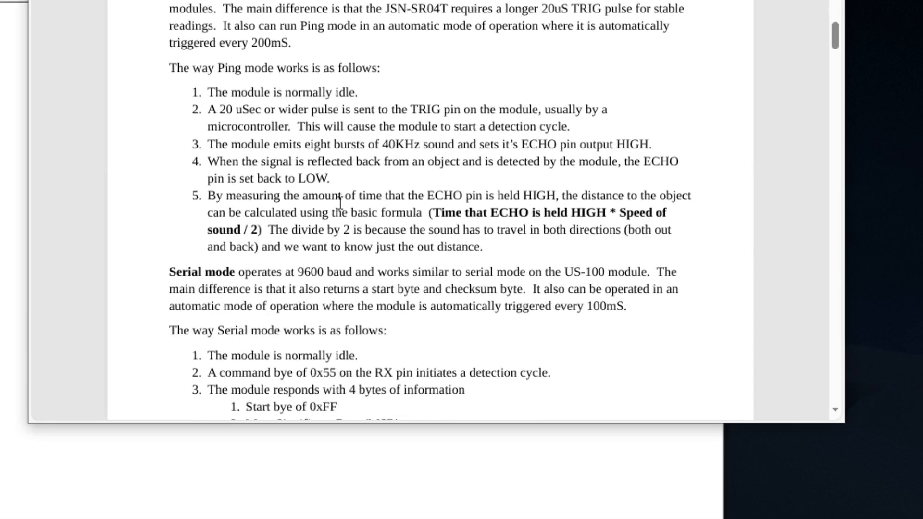
scroll(340, 204, "down", 3)
scroll(340, 204, "down", 3)
scroll(340, 204, "down", 1)
scroll(340, 204, "down", 3)
scroll(339, 204, "down", 4)
scroll(340, 203, "down", 1)
scroll(340, 204, "down", 2)
scroll(340, 203, "down", 1)
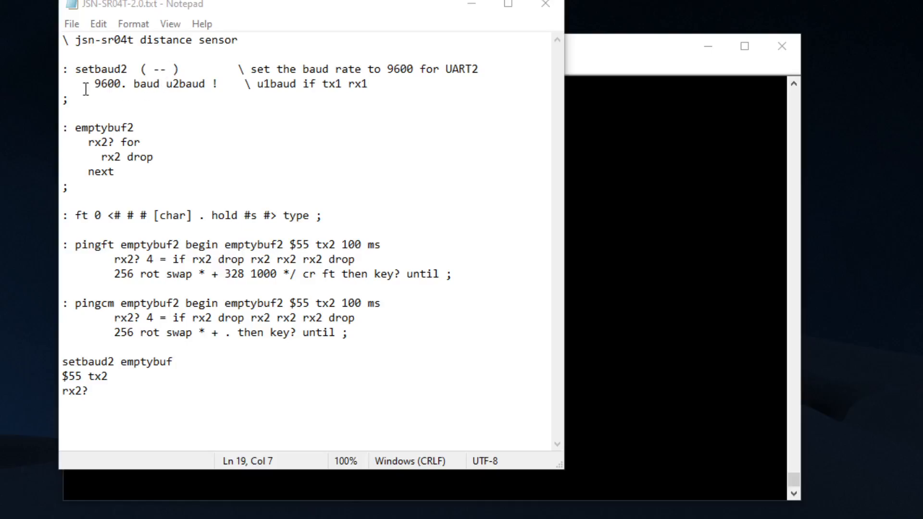
left_click_drag(63, 69, 118, 72)
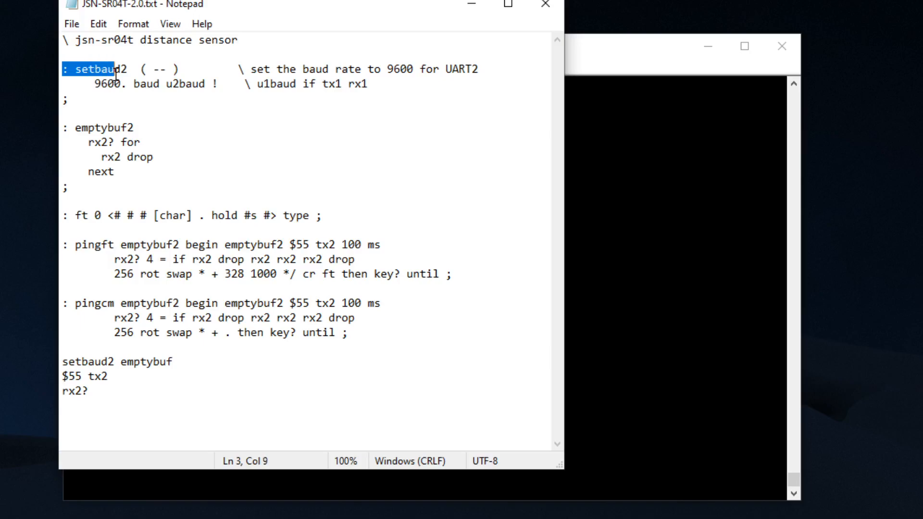
left_click(117, 71)
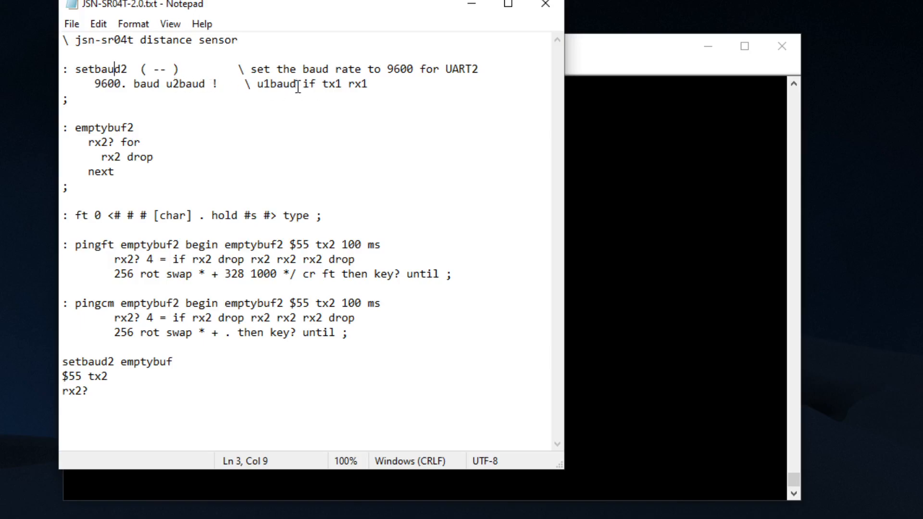
left_click_drag(296, 84, 260, 87)
left_click(260, 86)
left_click_drag(75, 214, 328, 215)
left_click(332, 215)
left_click_drag(108, 215, 210, 216)
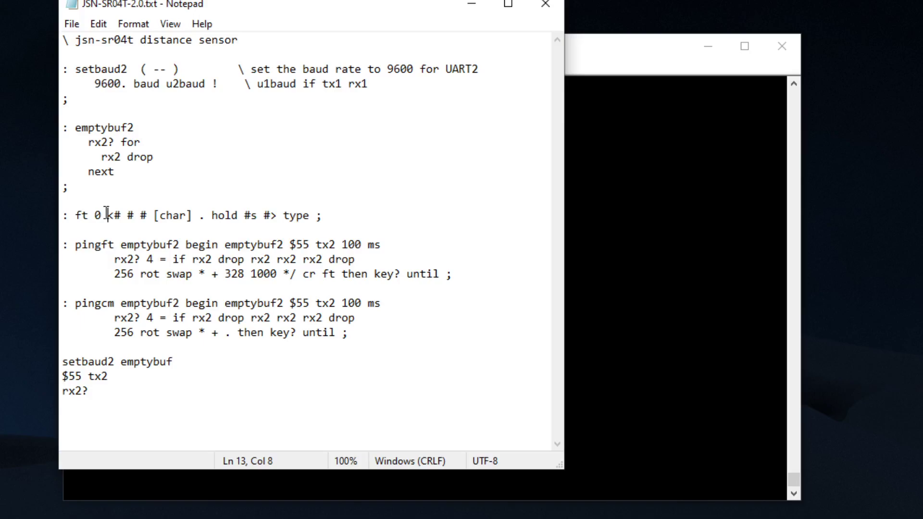
left_click(211, 217)
left_click_drag(108, 215, 149, 215)
left_click(149, 215)
left_click_drag(127, 215, 154, 216)
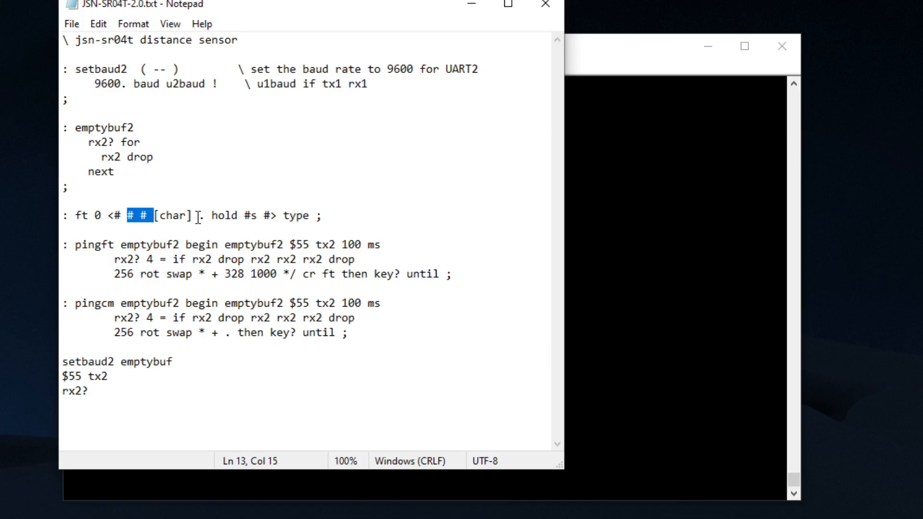
left_click(189, 201)
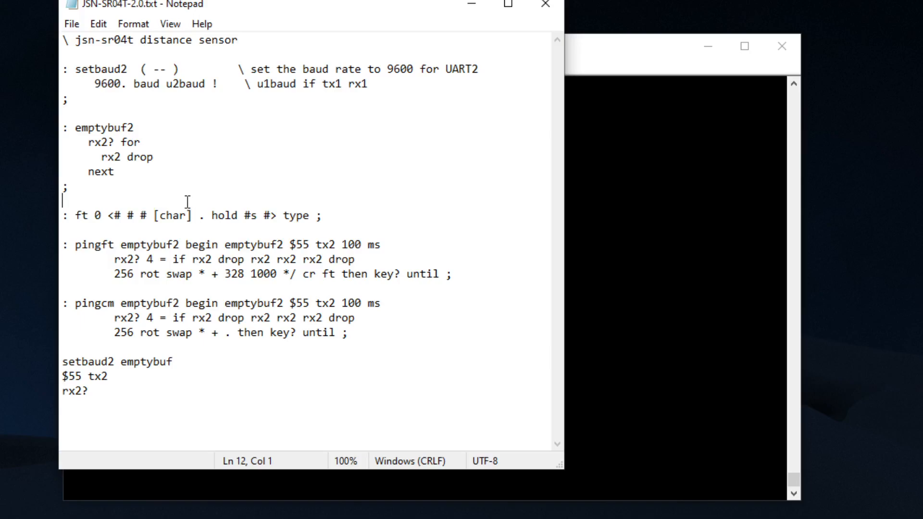
type("\\")
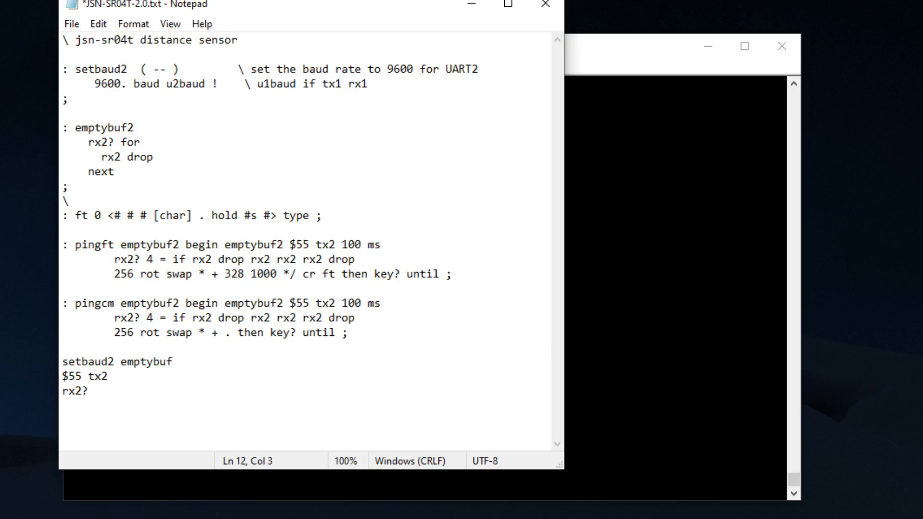
type(" 1002")
- Insert the decimal points so the comment reads 10.02 , 100.02
key("Left")
key("Left")
type(".")
key("End")
key("Down")
key("Up")
type(",  ")
type("10002")
key("Left")
key("Left")
type(".")
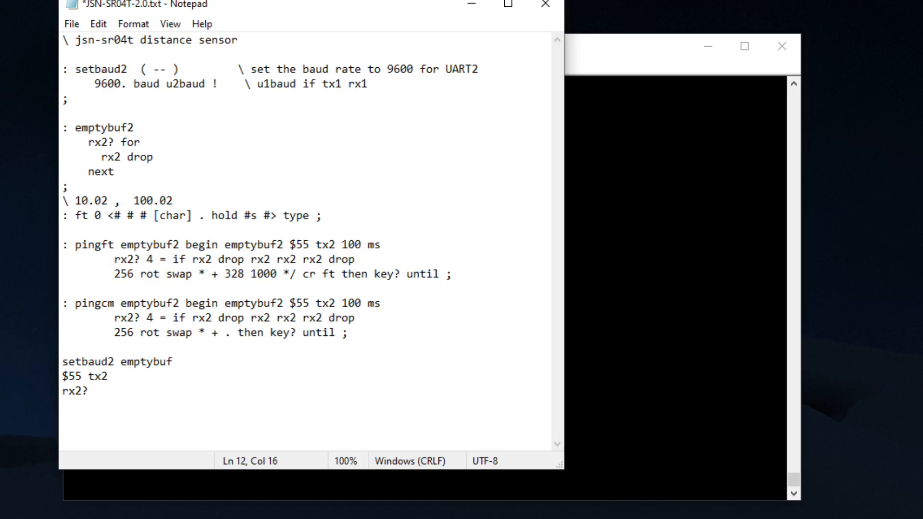
- Point out the 100.02 value and the number-formatting words of the ft definition
left_click(173, 201)
left_click_drag(173, 200, 161, 201)
left_click(160, 201)
left_click_drag(108, 216, 296, 215)
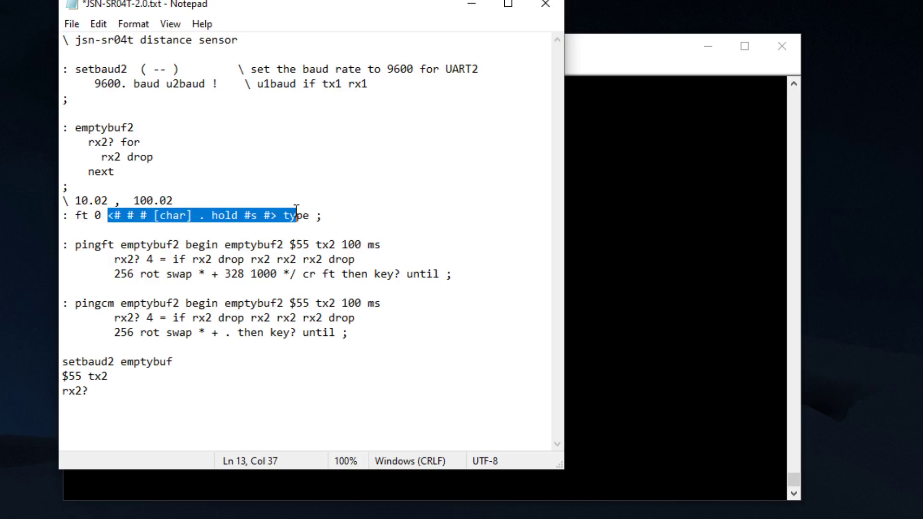
left_click(177, 215)
left_click_drag(160, 200, 154, 200)
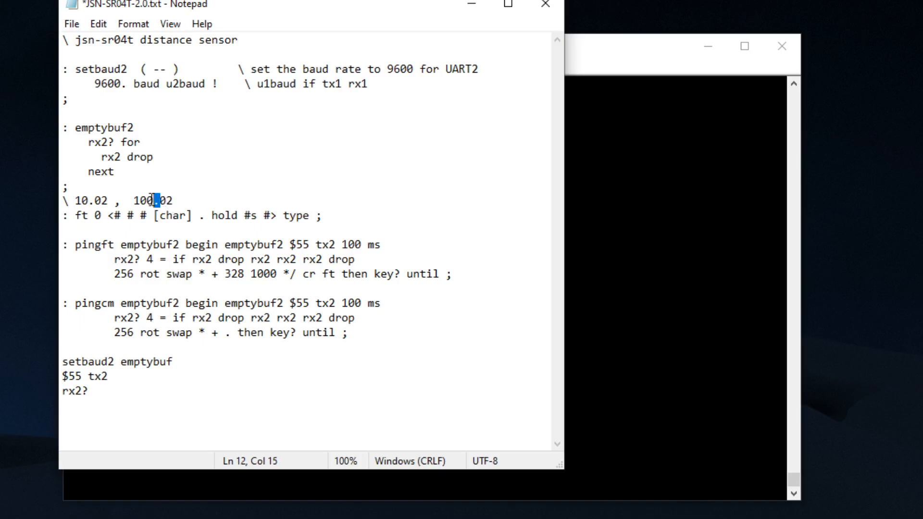
left_click(156, 201)
left_click_drag(289, 245, 336, 244)
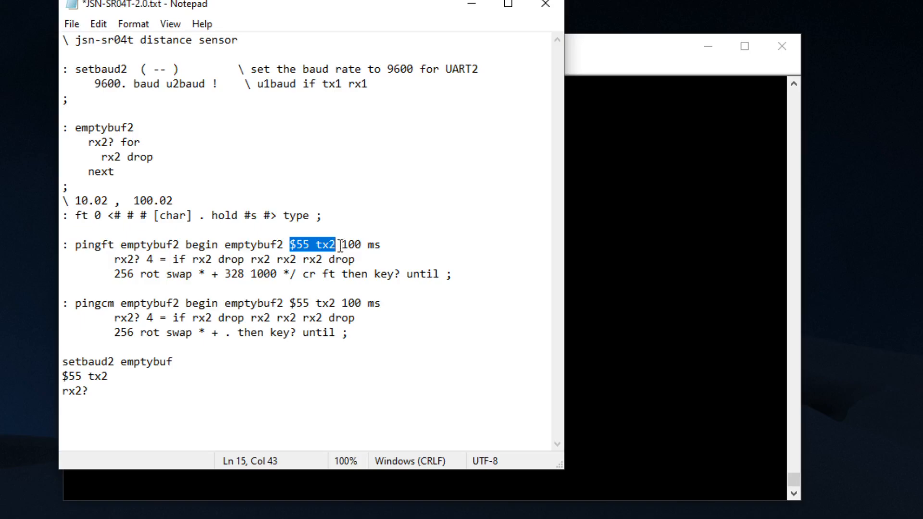
left_click_drag(147, 259, 115, 259)
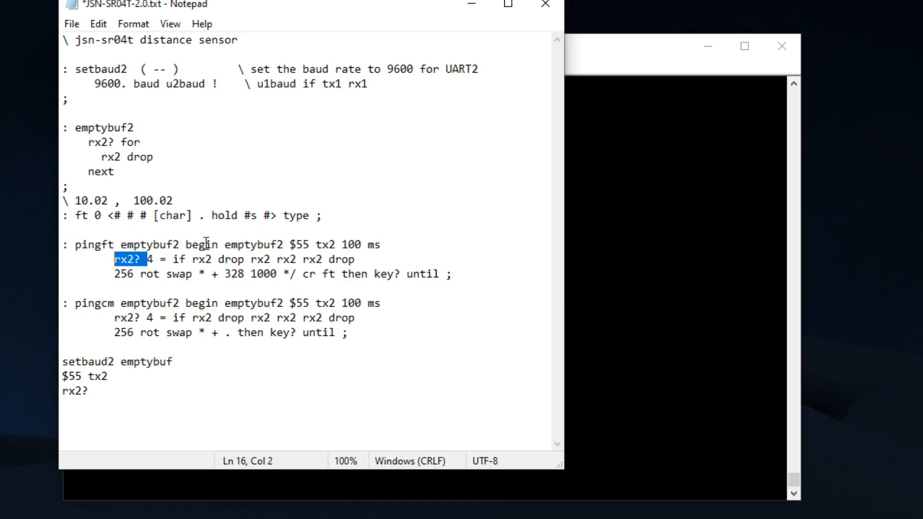
left_click(179, 259)
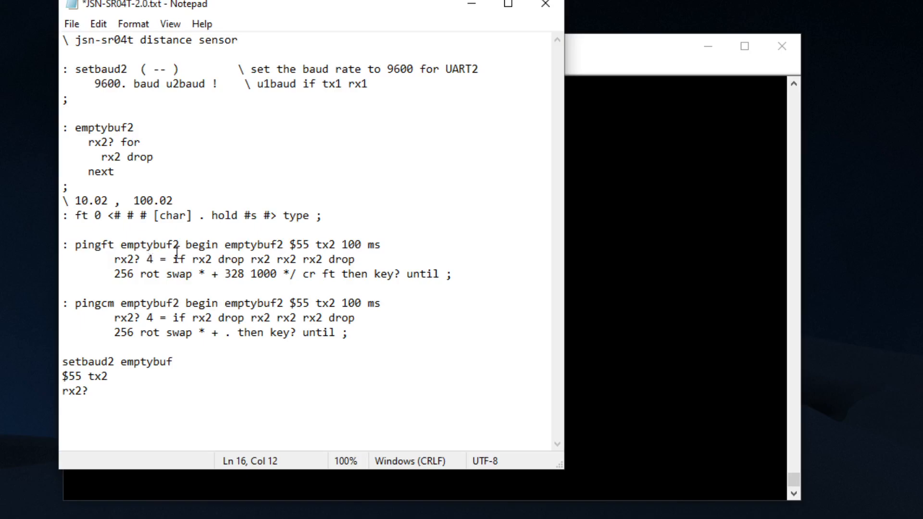
left_click_drag(188, 258, 344, 258)
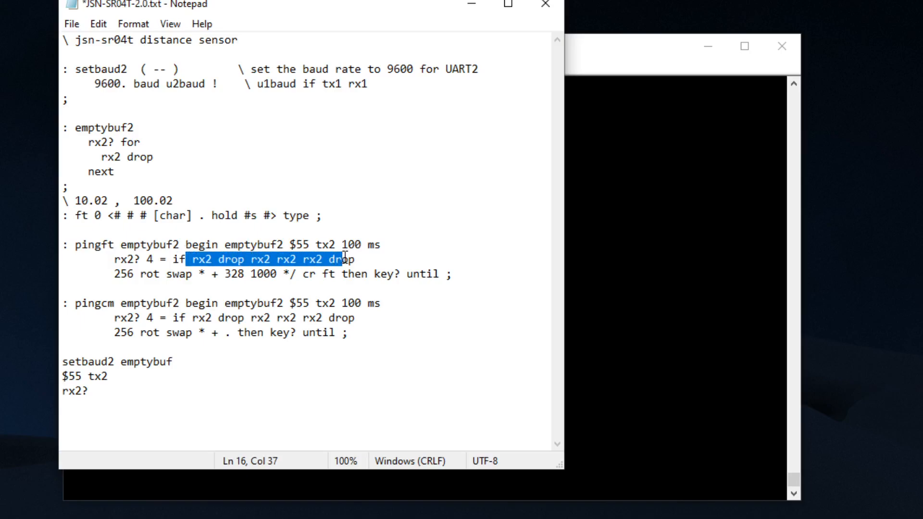
left_click(217, 259)
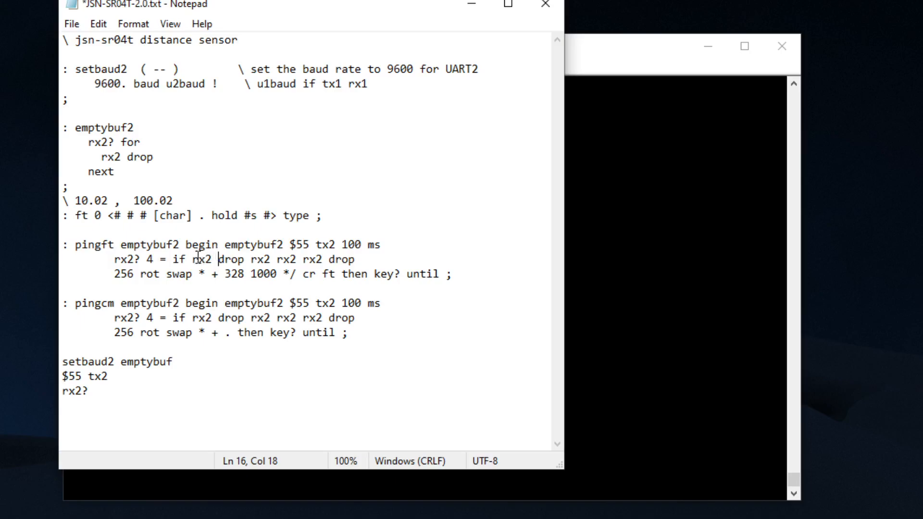
left_click_drag(198, 259, 240, 261)
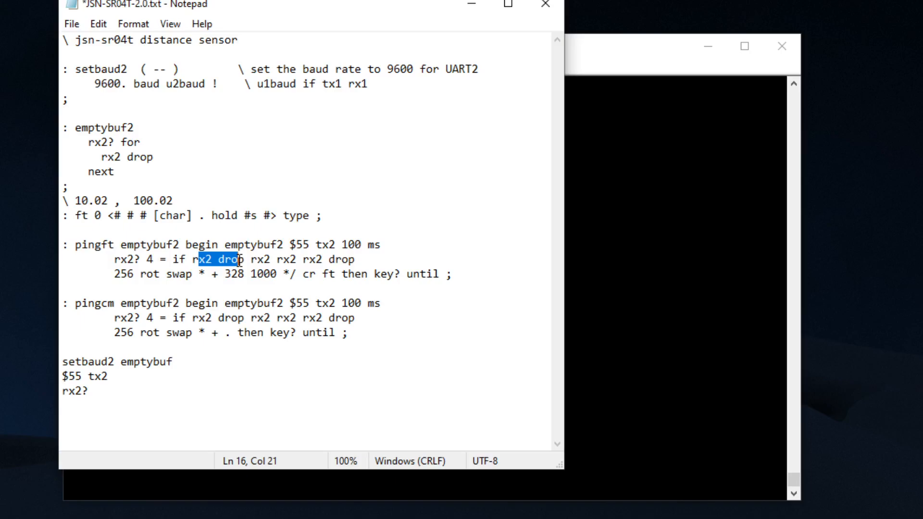
left_click(240, 259)
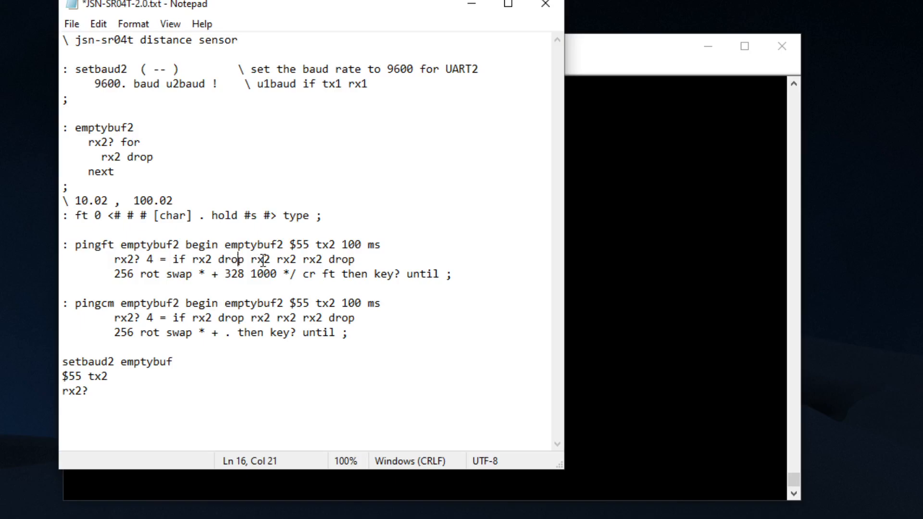
left_click_drag(251, 259, 299, 259)
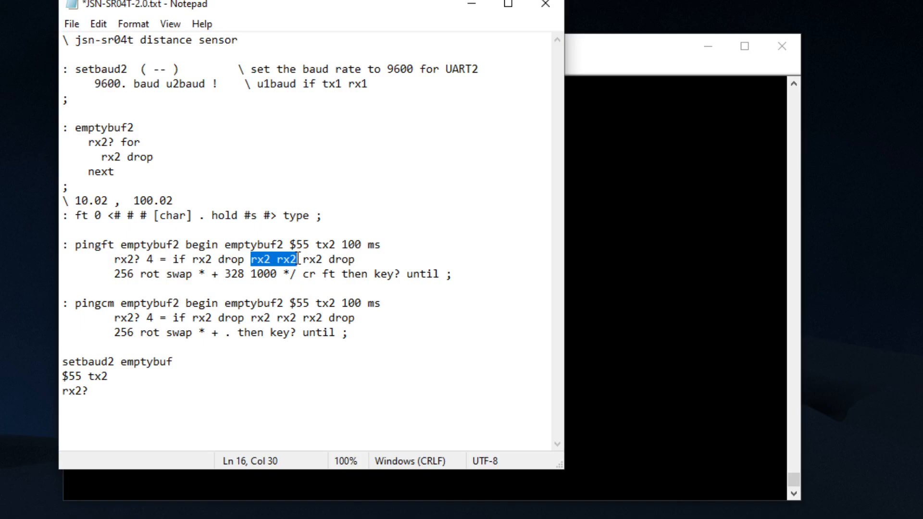
left_click(299, 260)
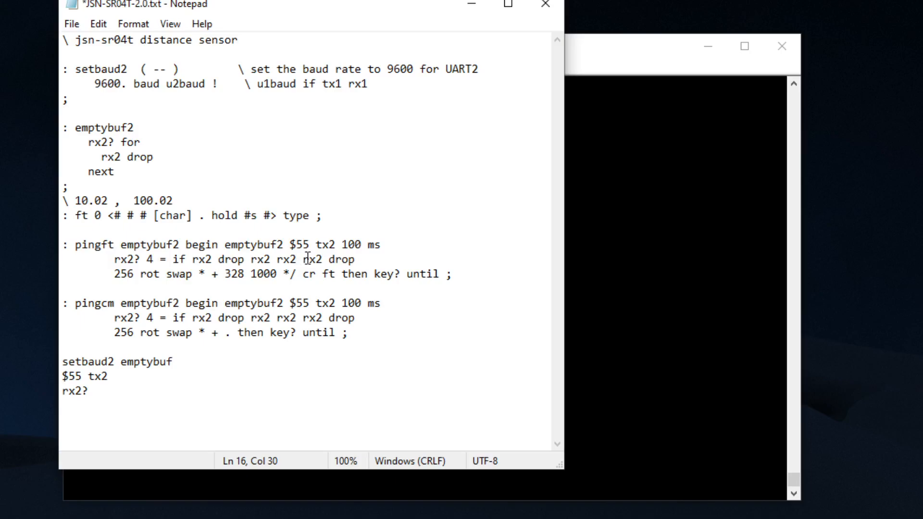
left_click_drag(297, 259, 355, 254)
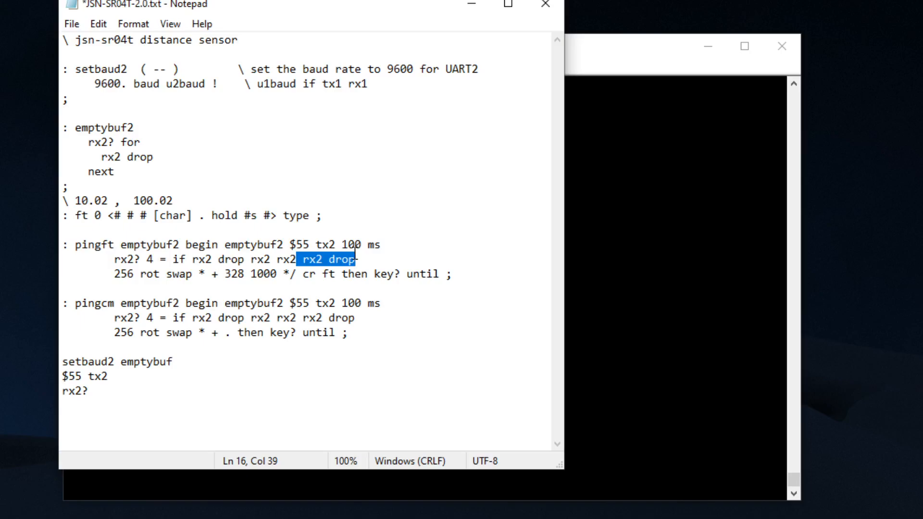
left_click(356, 259)
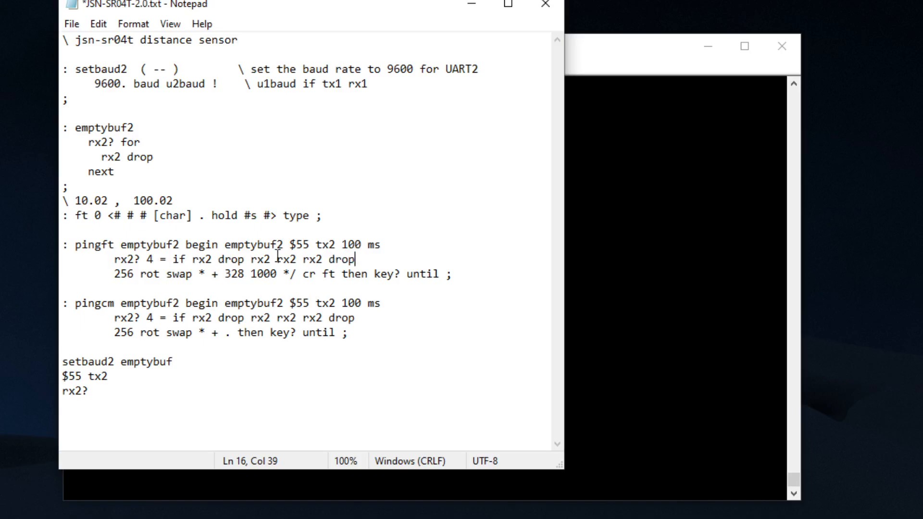
left_click_drag(251, 258, 298, 259)
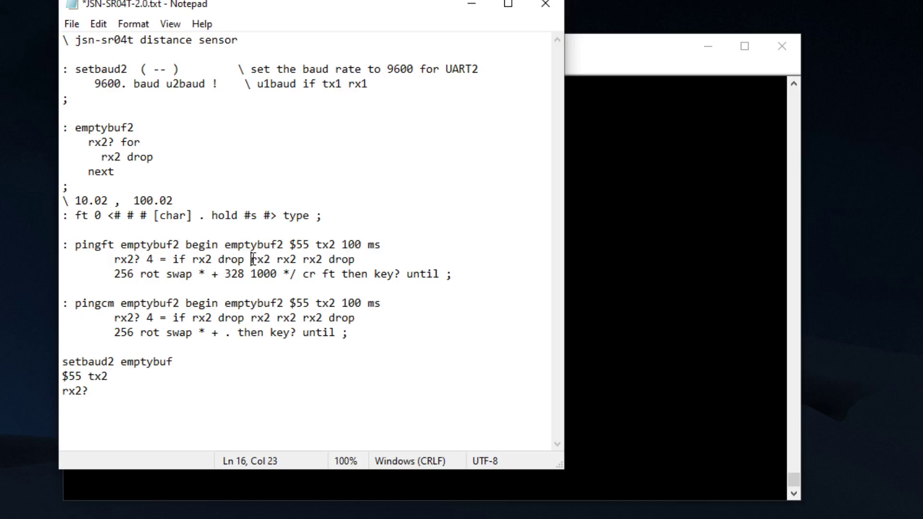
left_click(297, 259)
left_click_drag(248, 275, 291, 274)
left_click(291, 275)
- Review the test lines, check the Forth prompt responds and switch the board LED on and off
left_click_drag(93, 391, 62, 365)
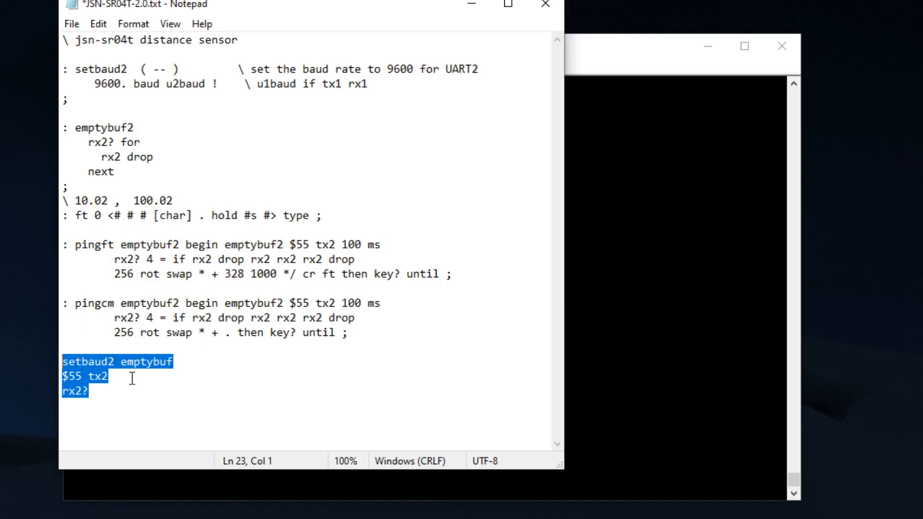
left_click(106, 379)
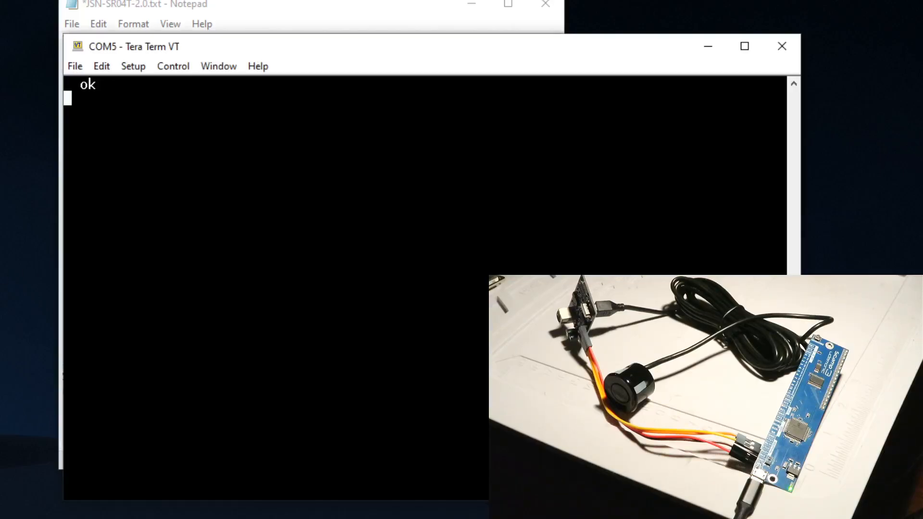
key("Return")
key("Return")
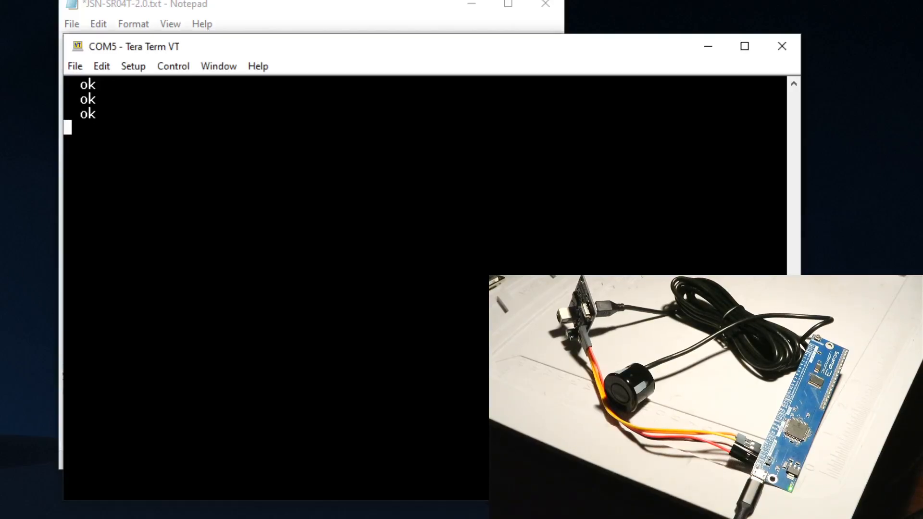
type("1 leds")
key("Return")
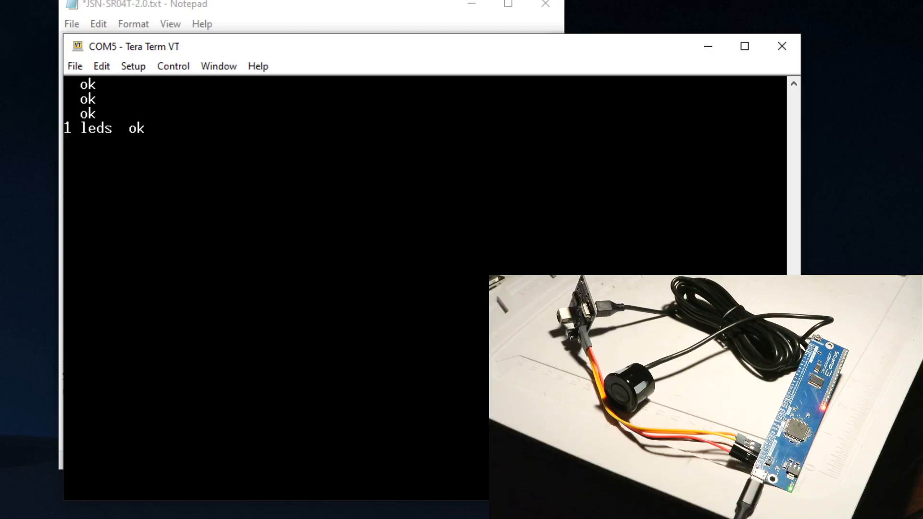
type("0 leds")
key("Return")
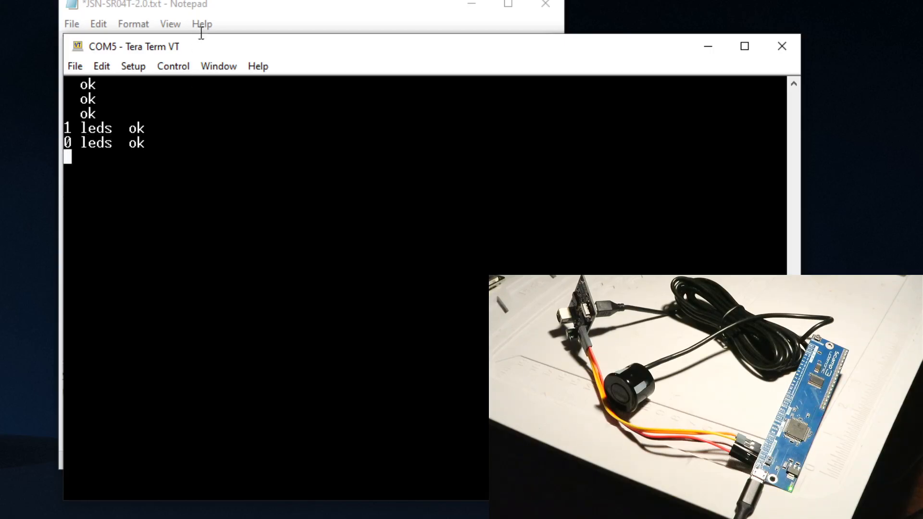
- Run setbaud2 emptybuf from the code file, send $55 tx2 and confirm rx2? reports 8 bytes
left_click(220, 4)
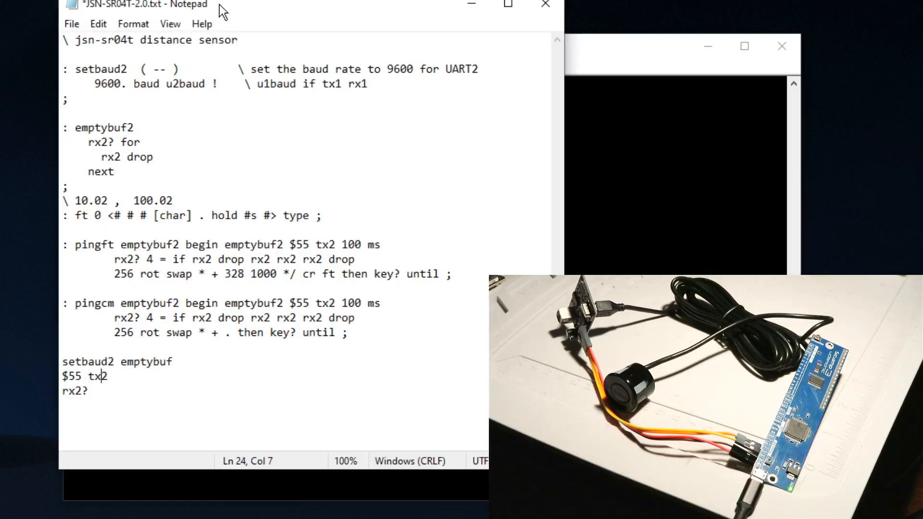
left_click_drag(183, 363, 60, 361)
left_click(577, 181)
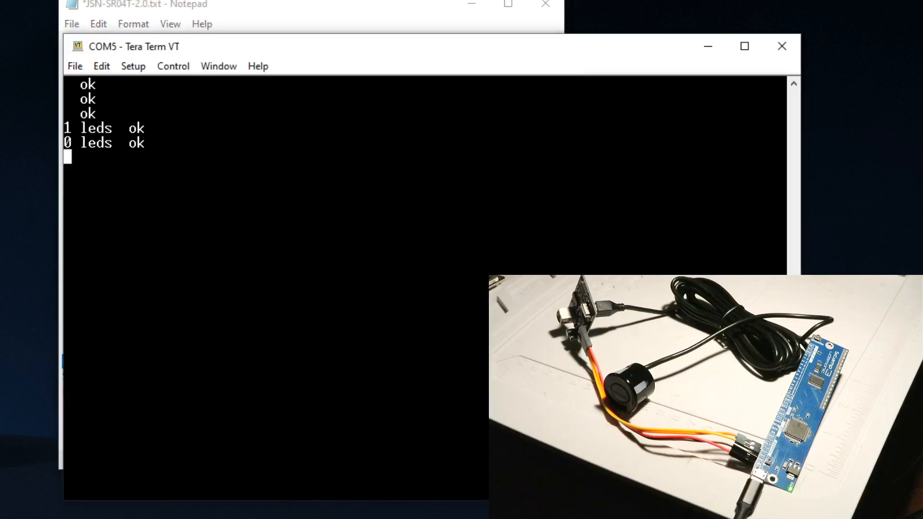
type("setbaud2 emptybuf")
key("Return")
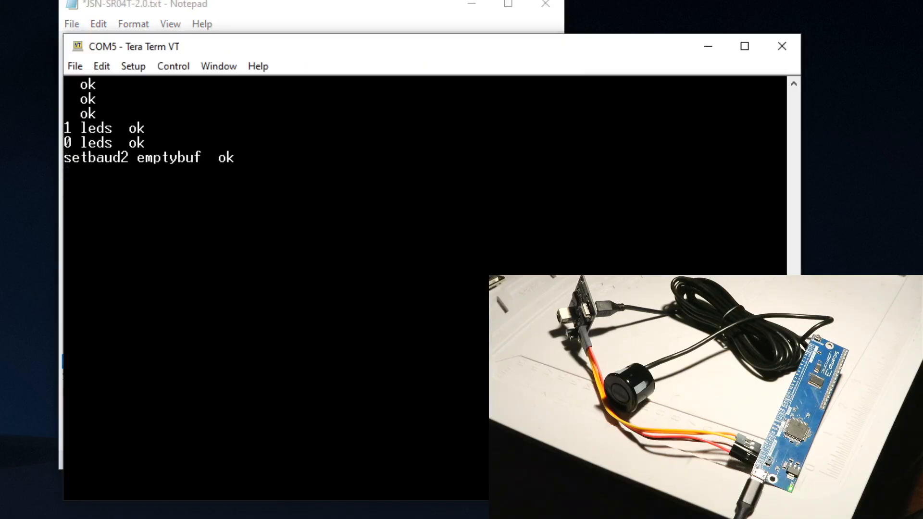
type("$55 tx2")
key("Return")
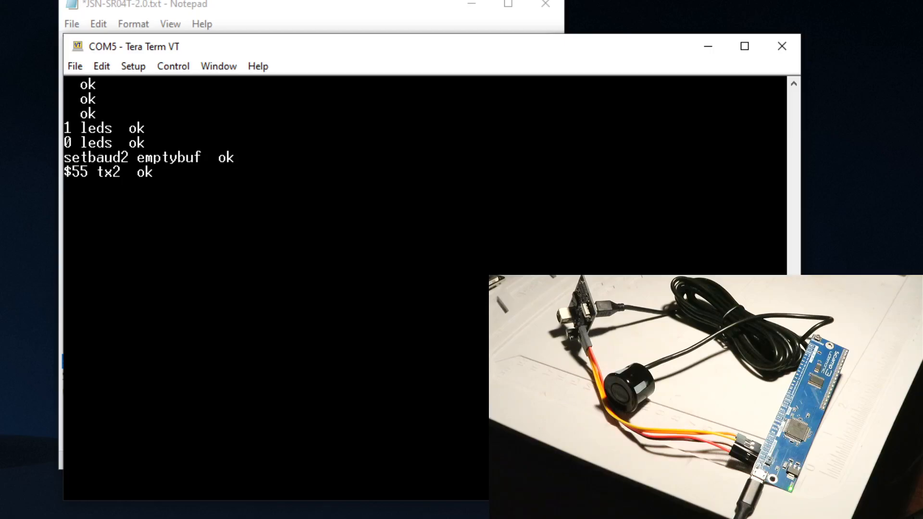
type("rx2?")
key("Return")
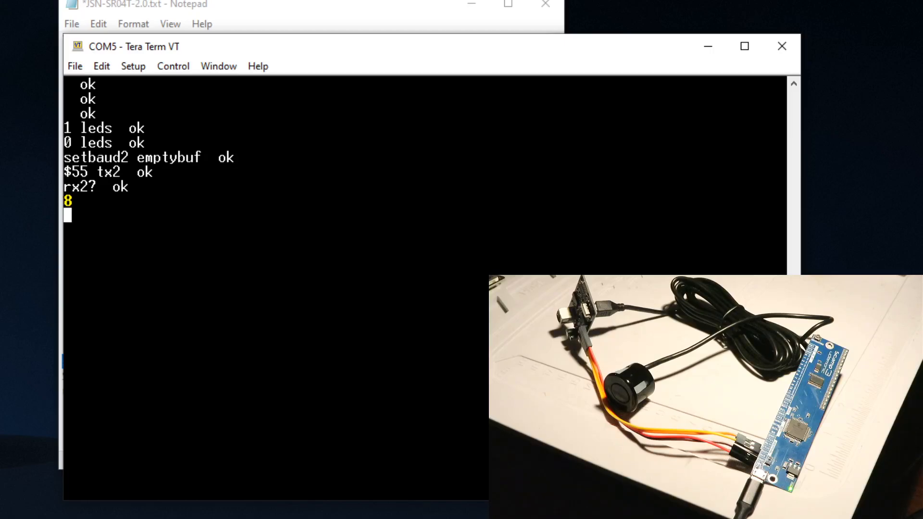
type("rx2")
- Read four reply bytes with rx2 and point out header 255, distance 7 217 and checksum 223
key("BackSpace")
type("2")
type(" rx2 rx2 rx2")
key("Return")
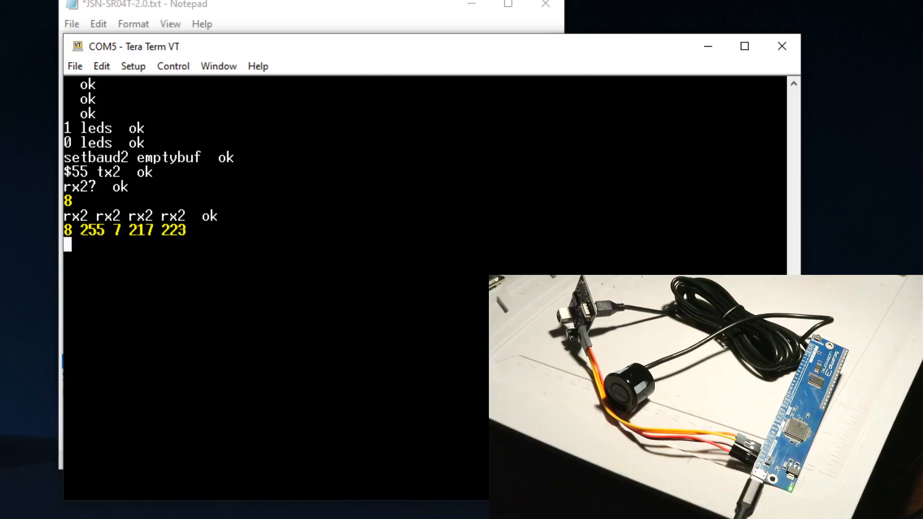
left_click_drag(79, 231, 105, 230)
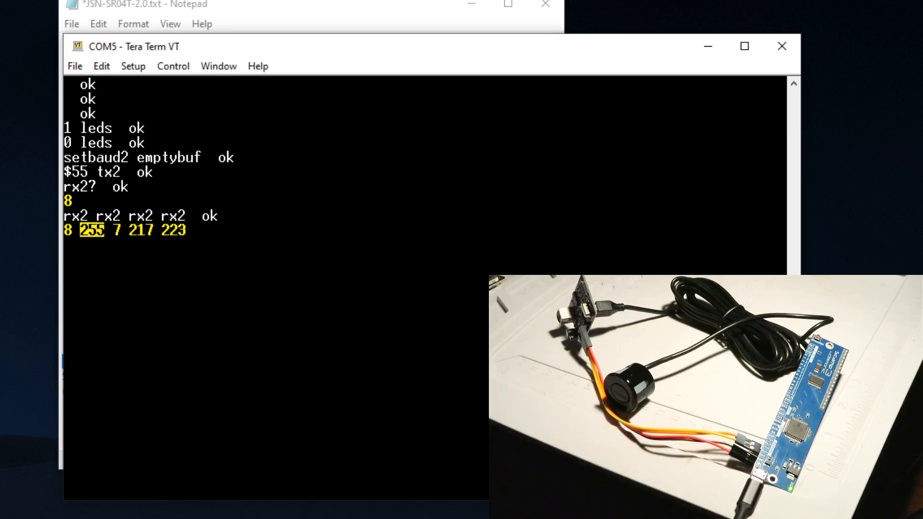
left_click(288, 324)
left_click_drag(111, 231, 153, 230)
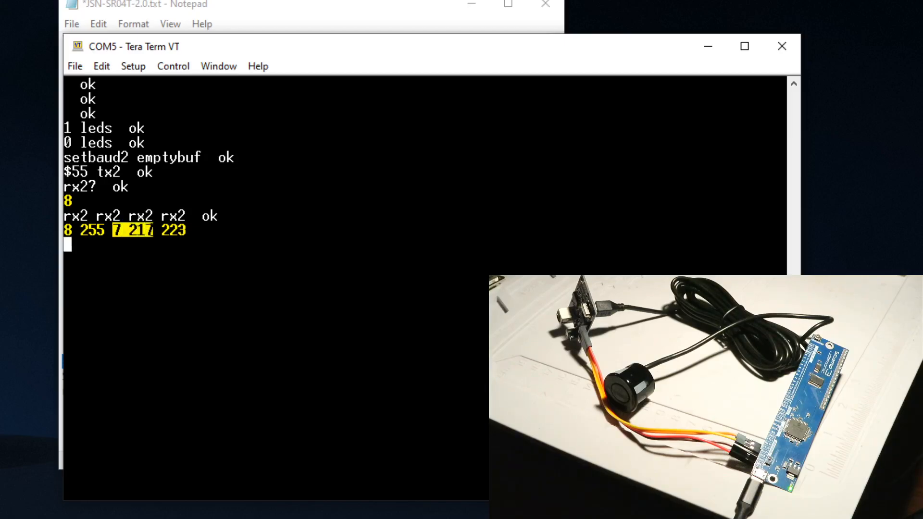
left_click(289, 324)
left_click_drag(161, 230, 186, 230)
left_click(288, 324)
type("drop")
- Drop the checksum byte and multiply the distance bytes into 1519 on the stack
key("Return")
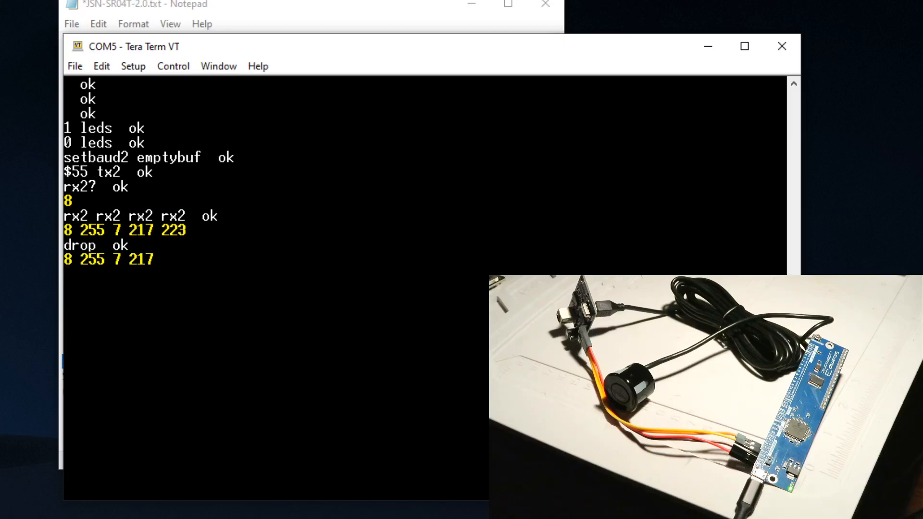
type("*")
key("Return")
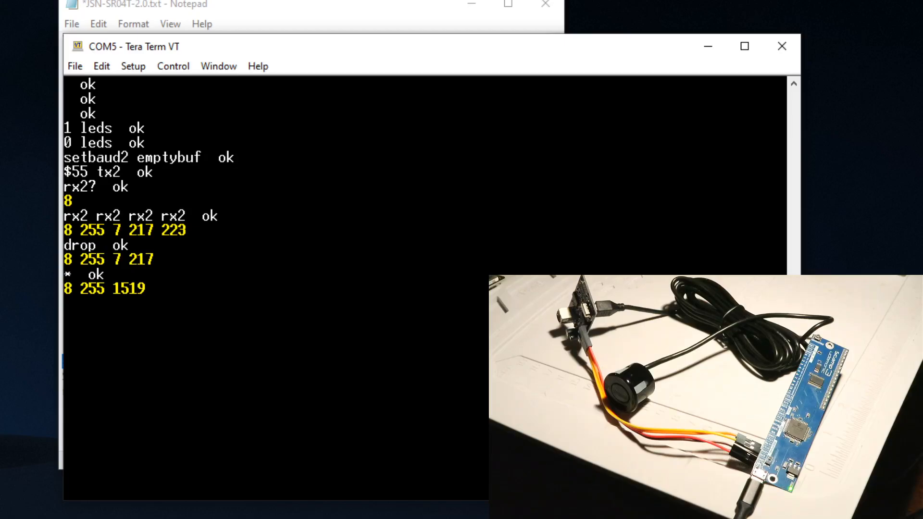
key("Return")
key("Return")
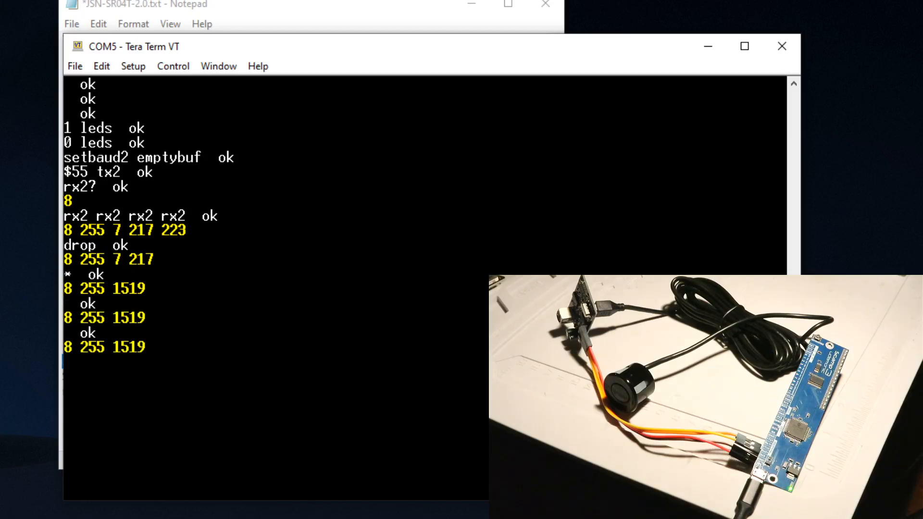
type("x x ?")
key("Return")
type("rx2?")
- Check rx2?, empty the UART2 buffer with emptybuf2 and send the $55 ping again
key("Return")
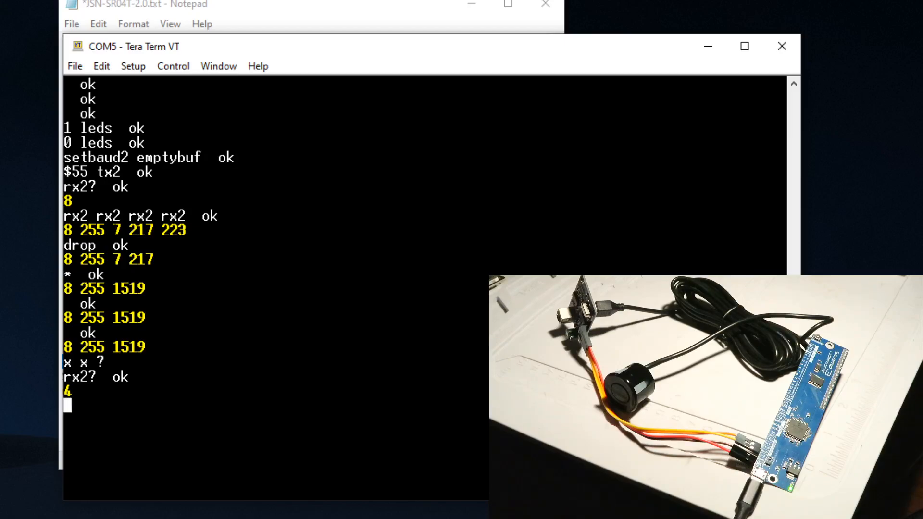
type("emptybuf2")
key("Return")
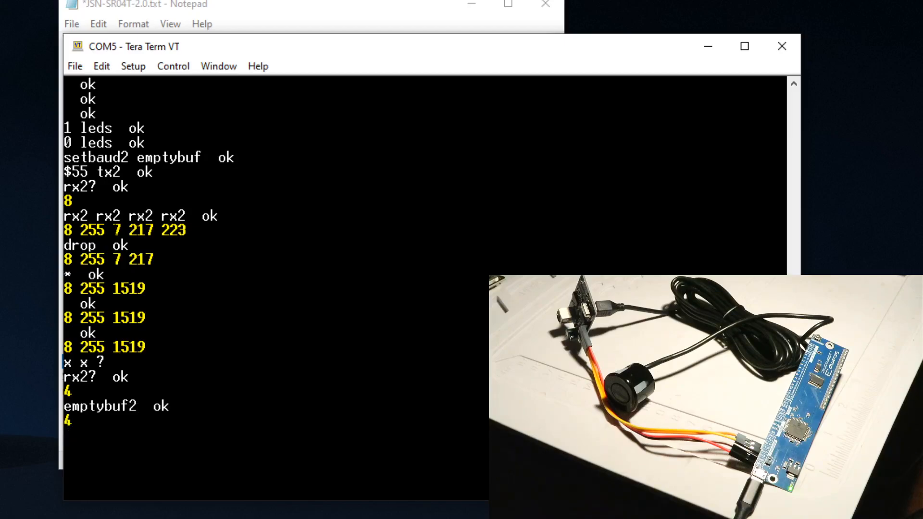
type("x x")
key("Return")
type("$55 tx2")
key("Return")
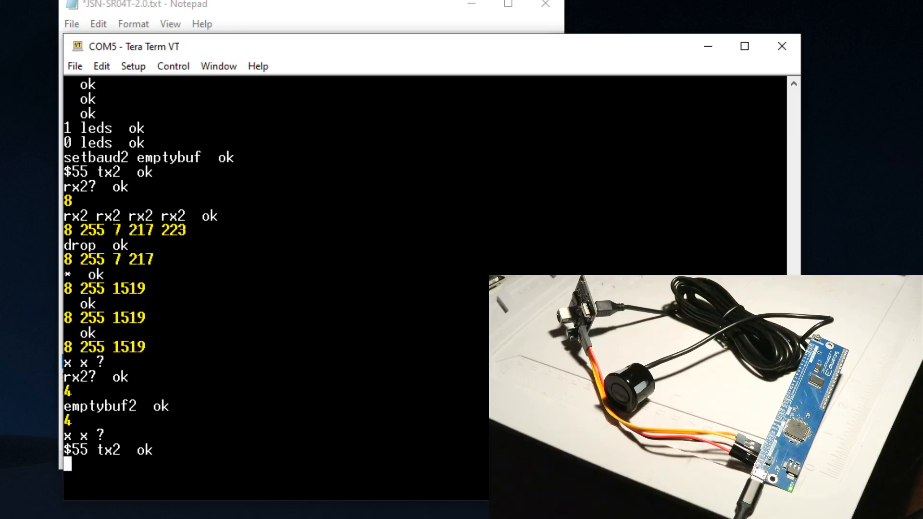
left_click_drag(219, 50, 227, 0)
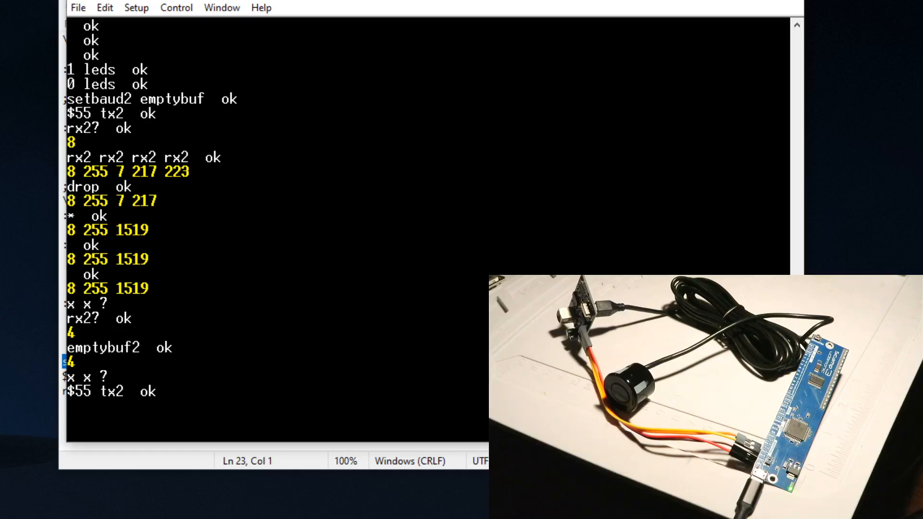
type("rx2?")
key("Return")
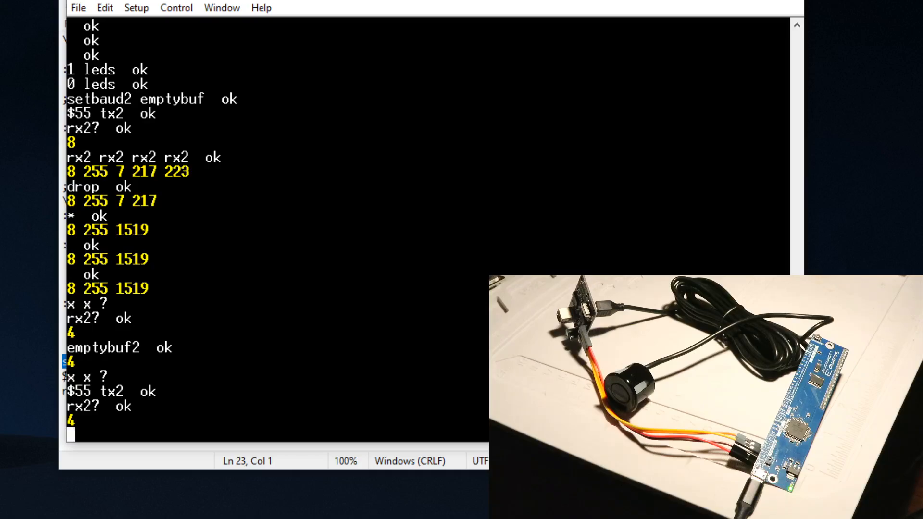
type("rx2")
key("Return")
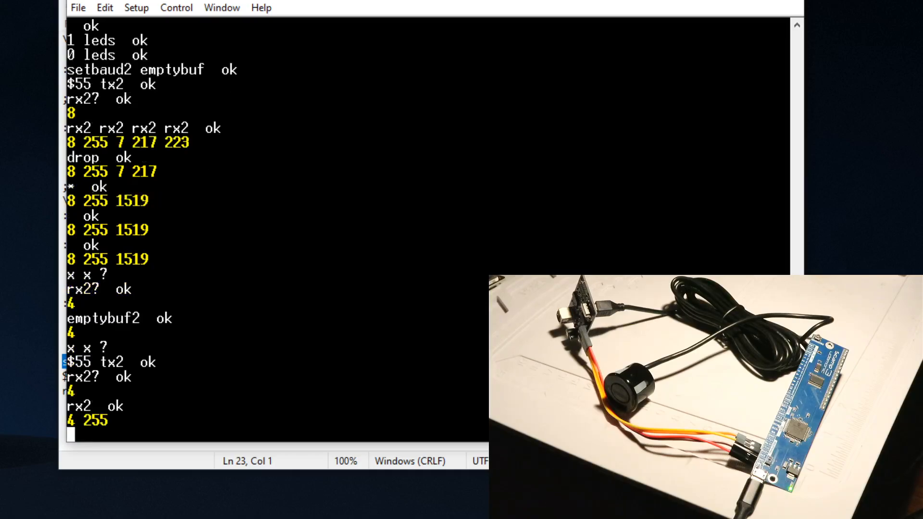
type("rx2")
key("Return")
type("rx2")
key("Return")
type("rx2")
key("Return")
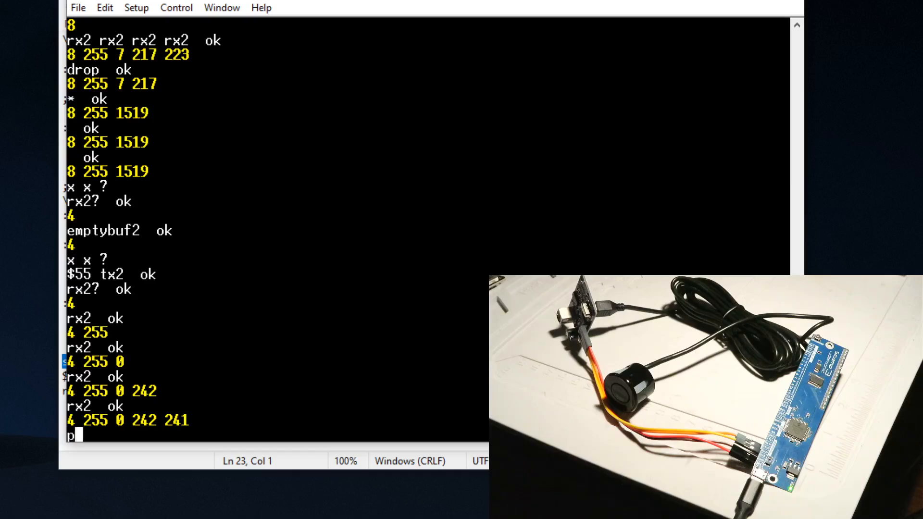
type("ingft")
- Run pingft to stream readings around 0.80 feet, then stop the loop
key("Return")
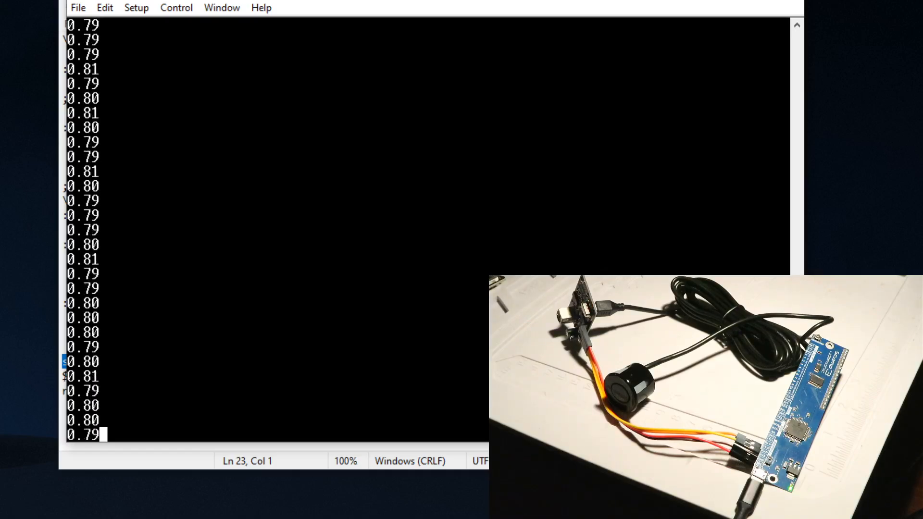
key("Return")
key("Return")
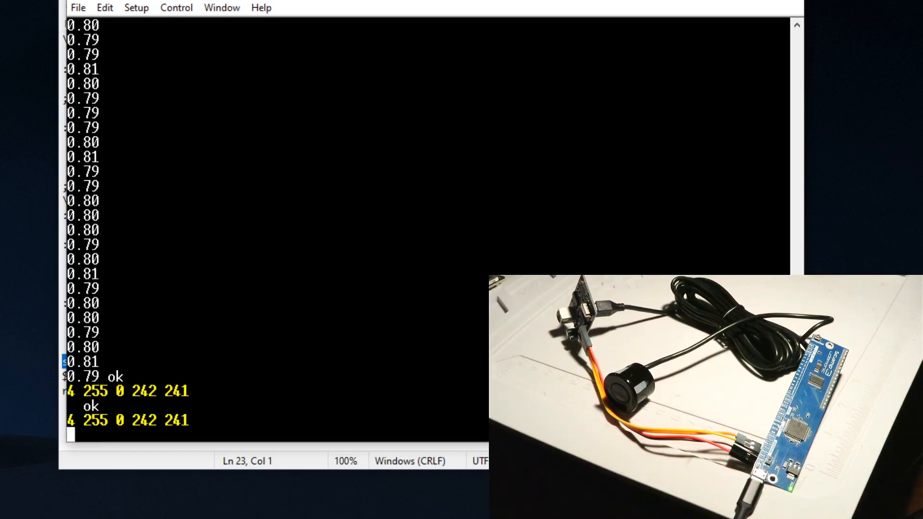